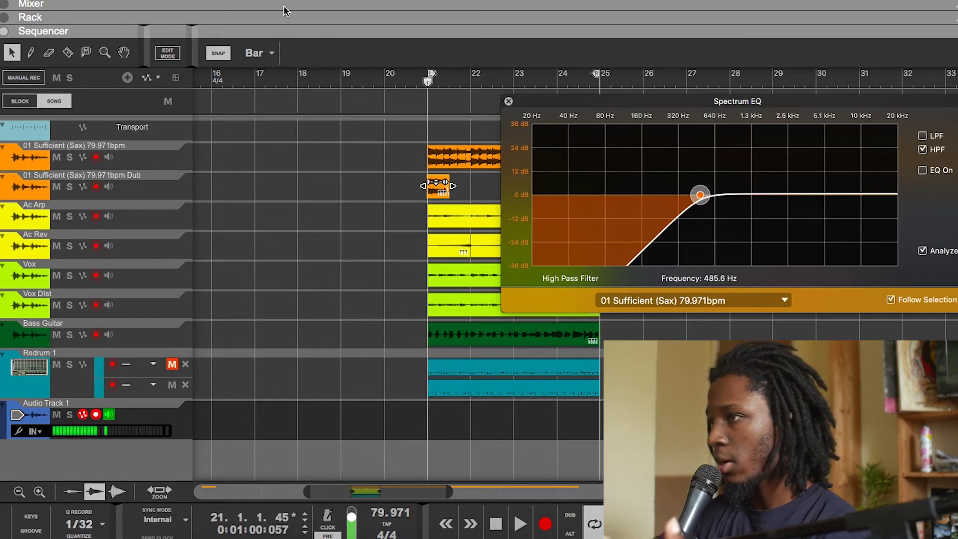
Play the loop from bar 21 and close the Spectrum EQ window of the sax track
key(space)
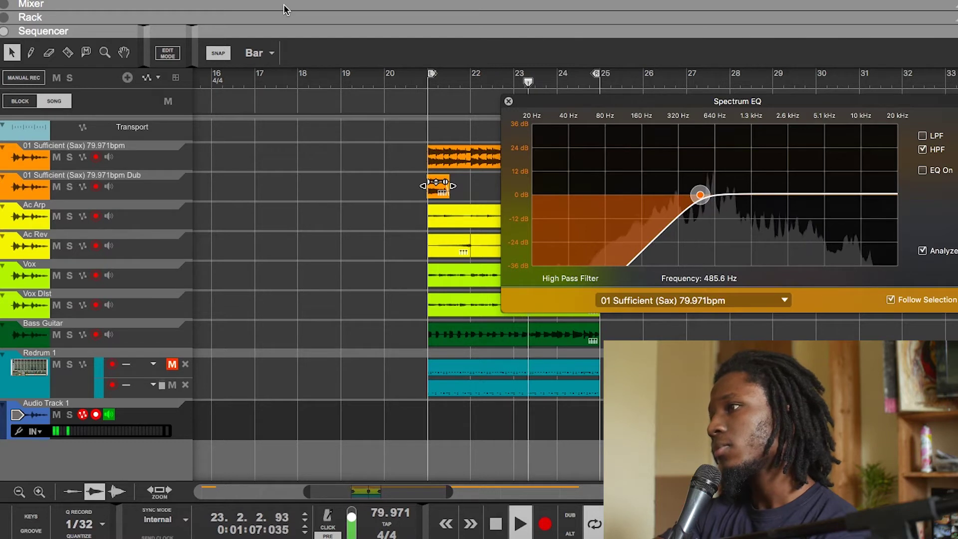
key(space)
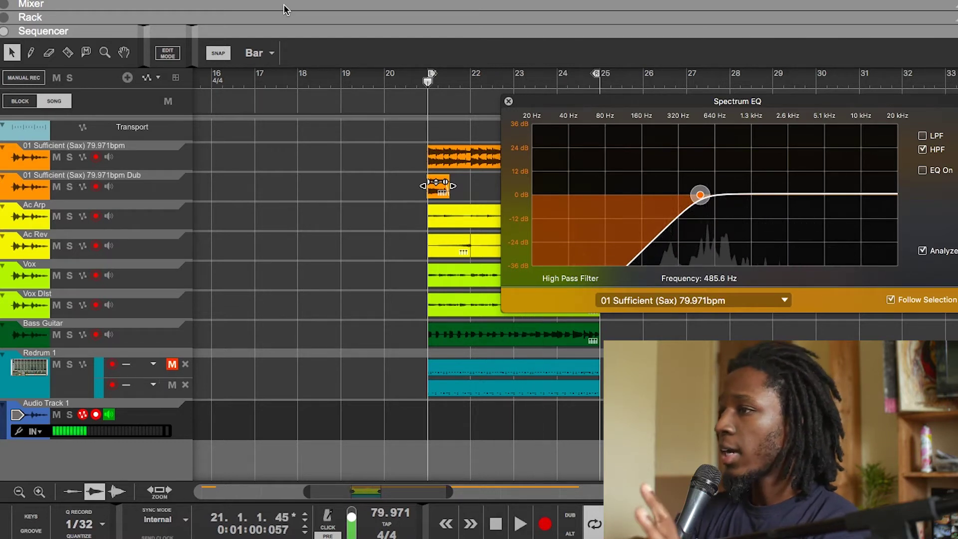
click(508, 103)
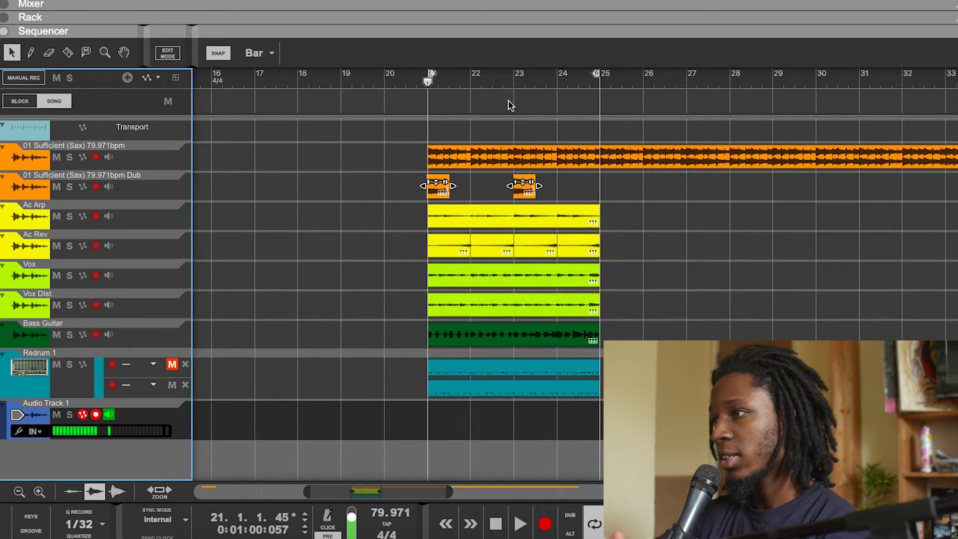
Play the loop from bar 23 to hear the second sax dub clip in the full arrangement
click(513, 79)
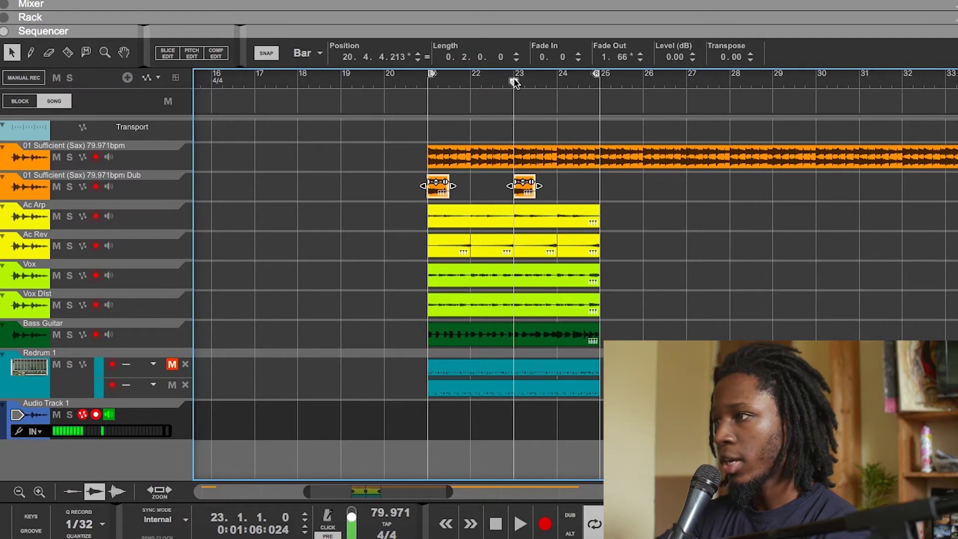
key(space)
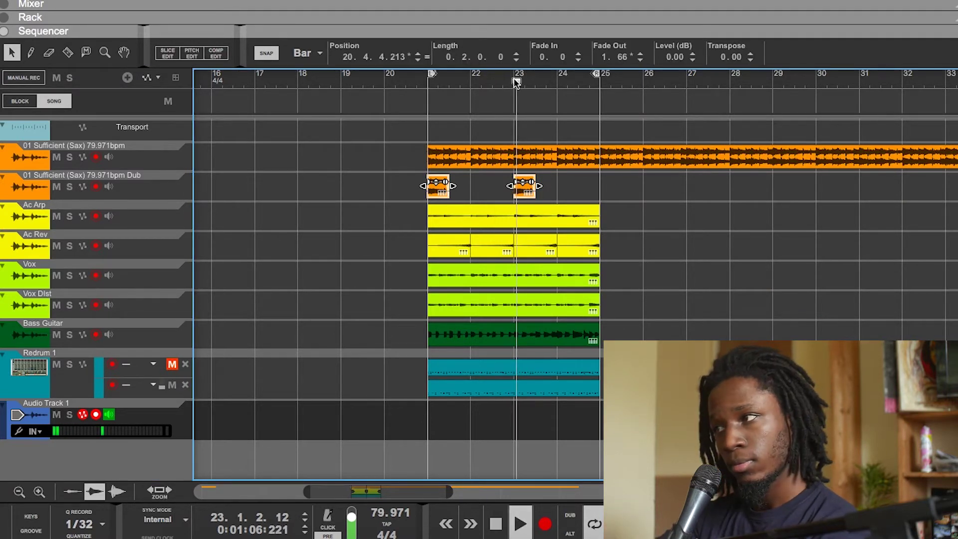
key(space)
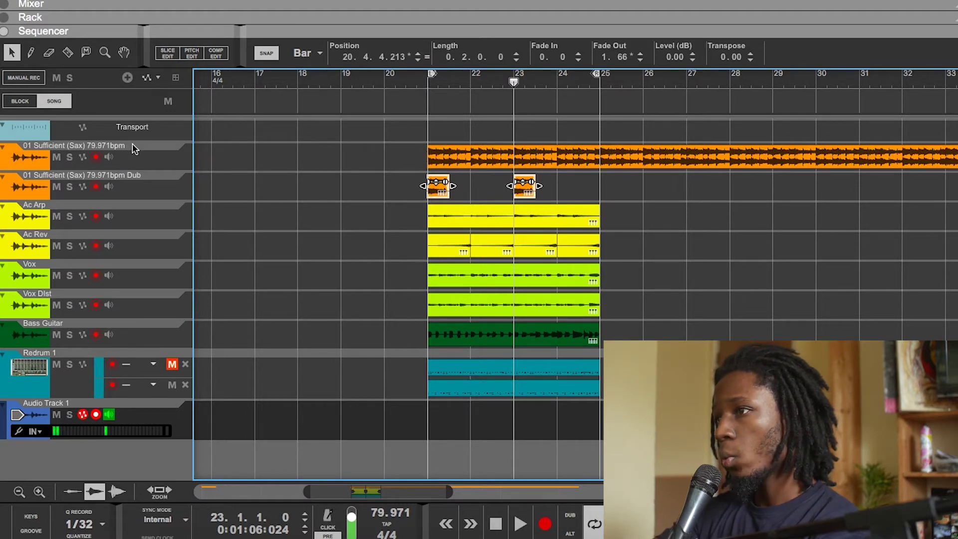
Solo the sax dub channel and listen to its clip from bar 23
click(138, 10)
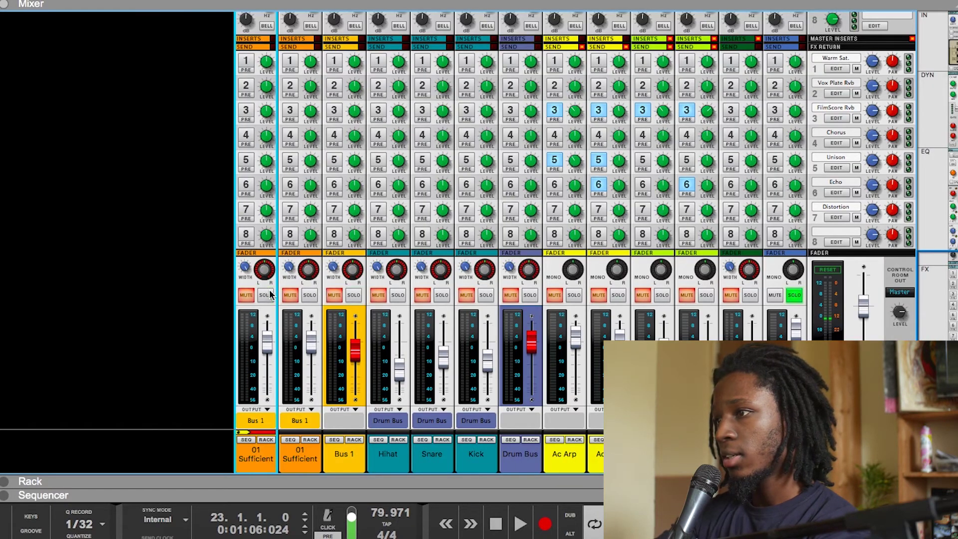
click(315, 295)
click(359, 495)
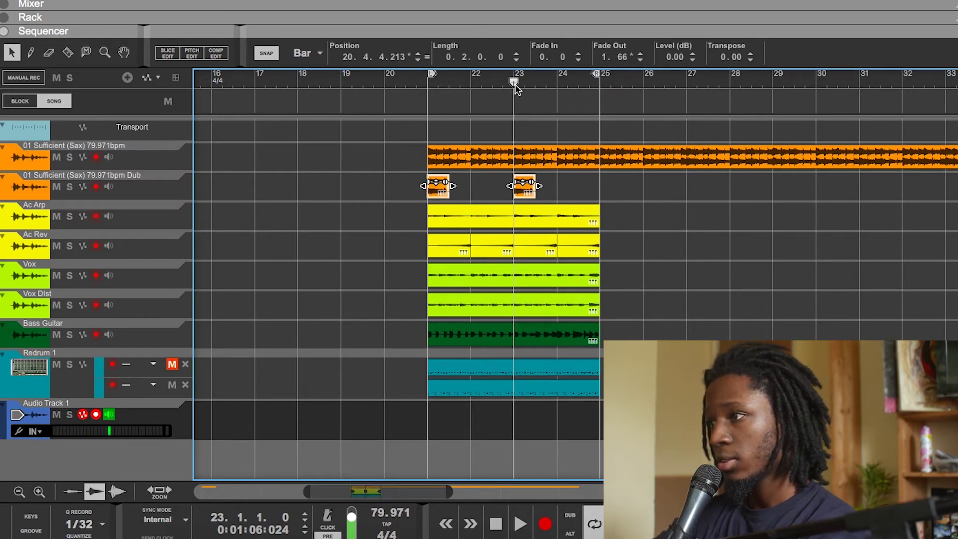
key(space)
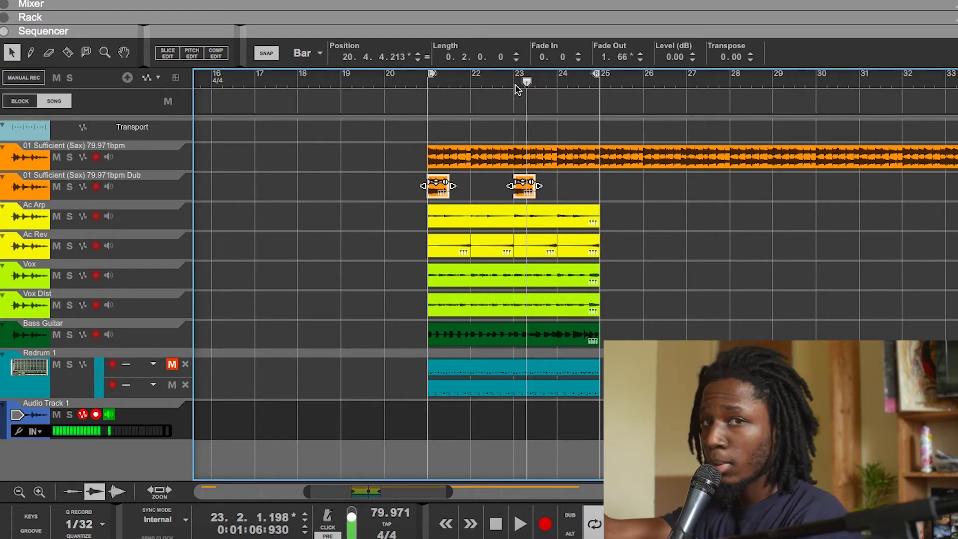
Examine the sax dub channel's input, dynamics and filter settings in the mixer
click(524, 4)
scroll(496, 202, up, 5)
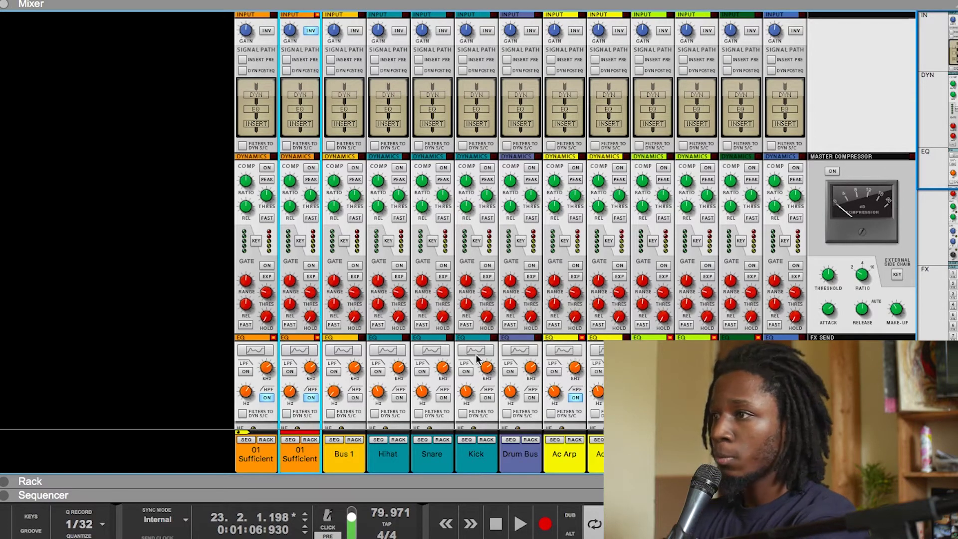
scroll(476, 357, down, 15)
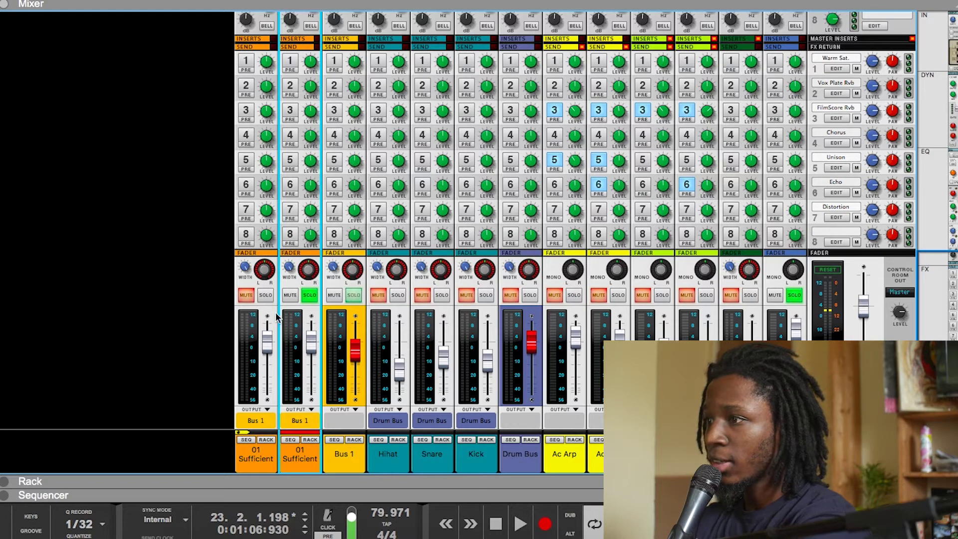
Solo the original sax channel together with the dub and listen to both from bar 23
click(266, 295)
drag(322, 495, 613, 17)
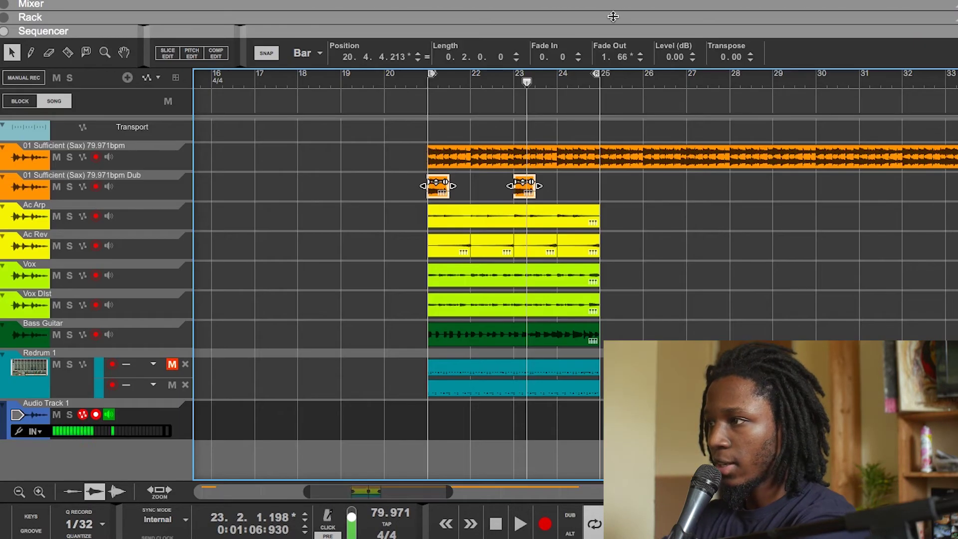
click(513, 76)
key(space)
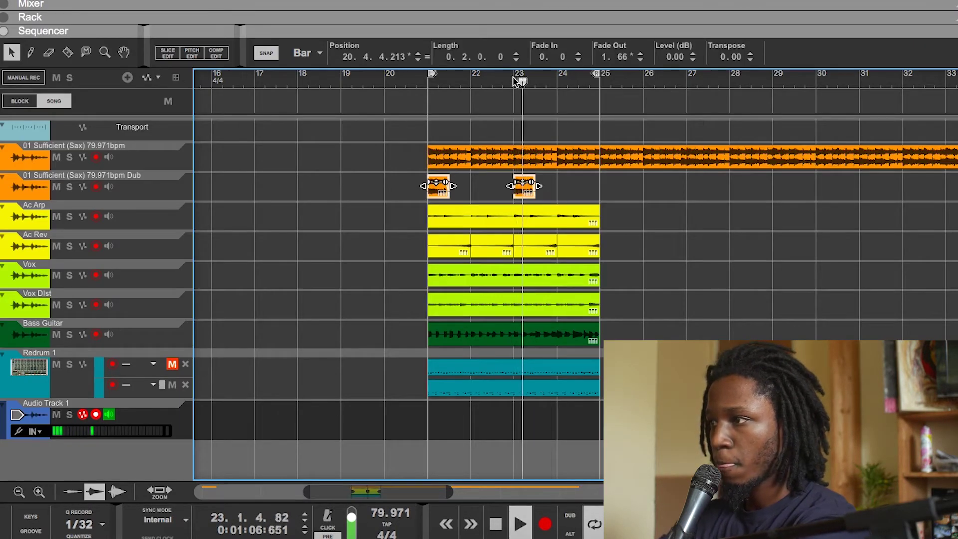
key(space)
click(513, 76)
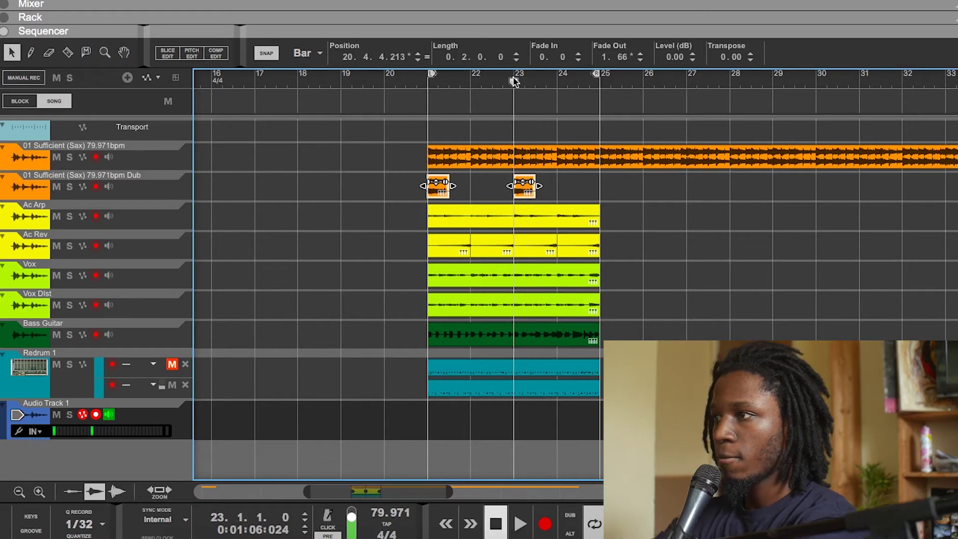
Turn off solo on the sax dub channel and listen to the original sax alone from bar 23
click(405, 9)
click(310, 295)
key(space)
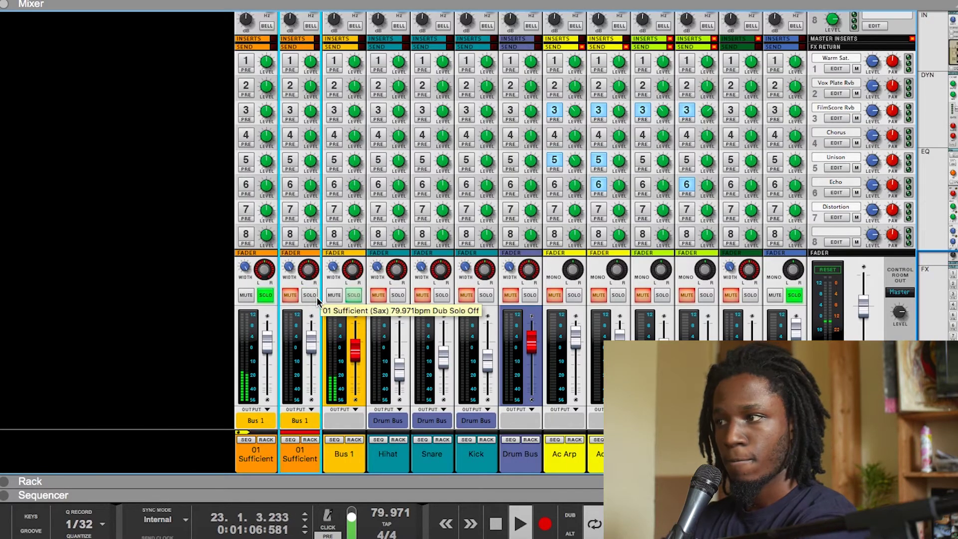
key(space)
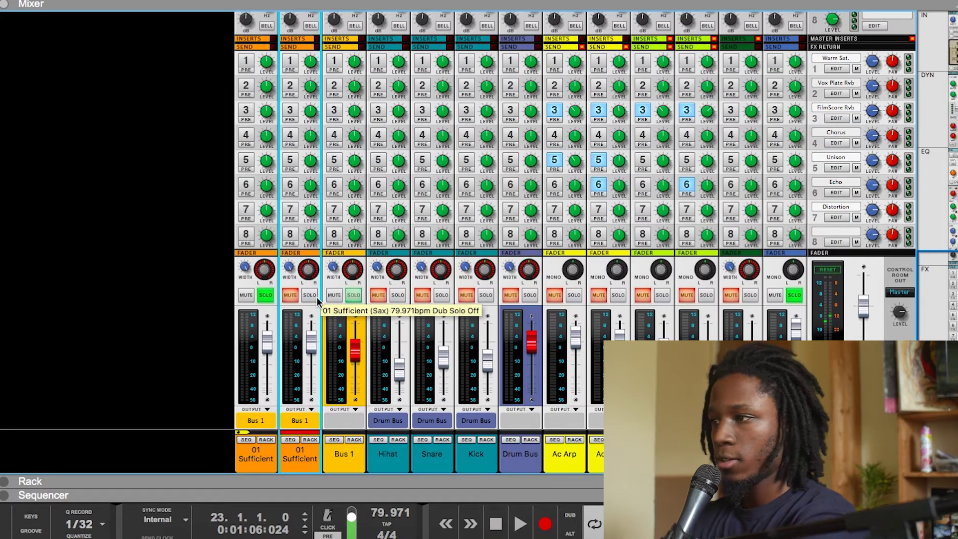
click(398, 495)
click(371, 4)
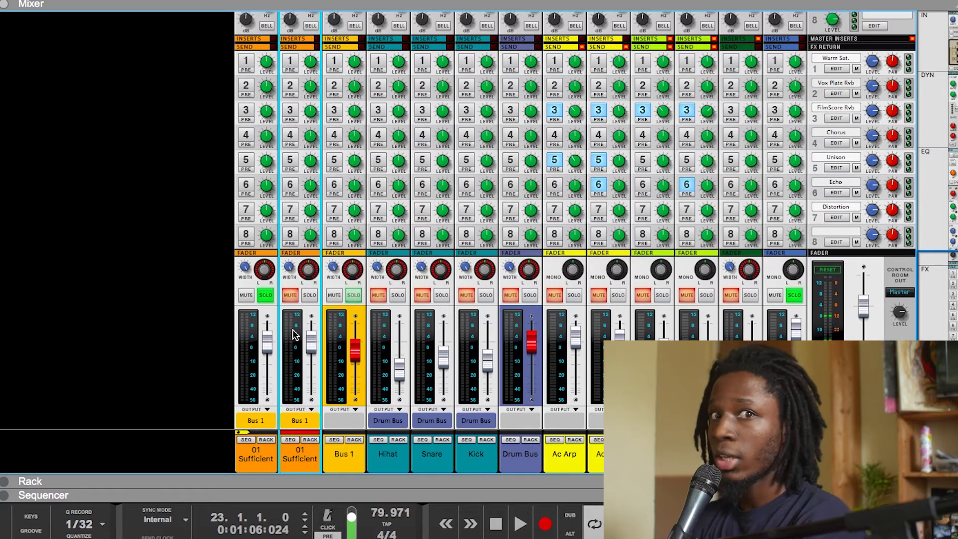
click(423, 493)
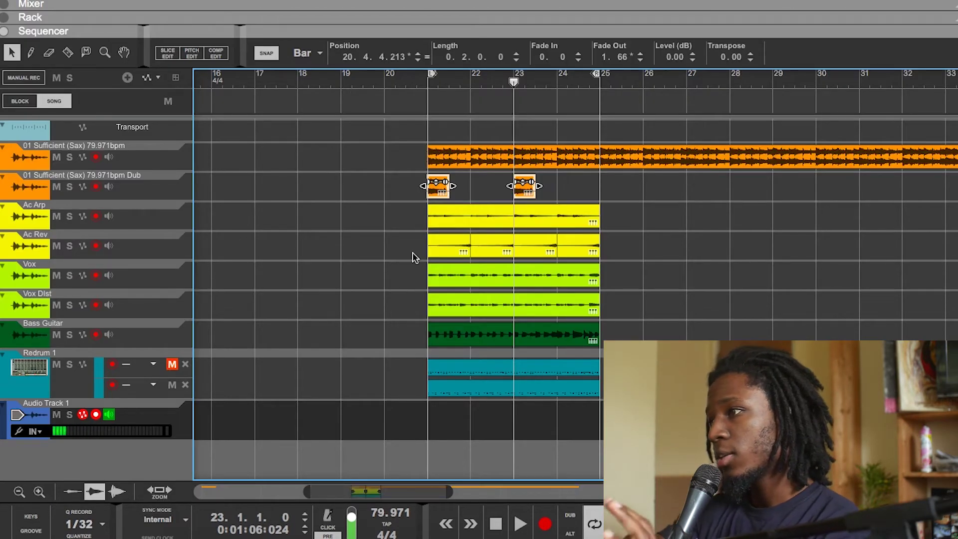
key(F5)
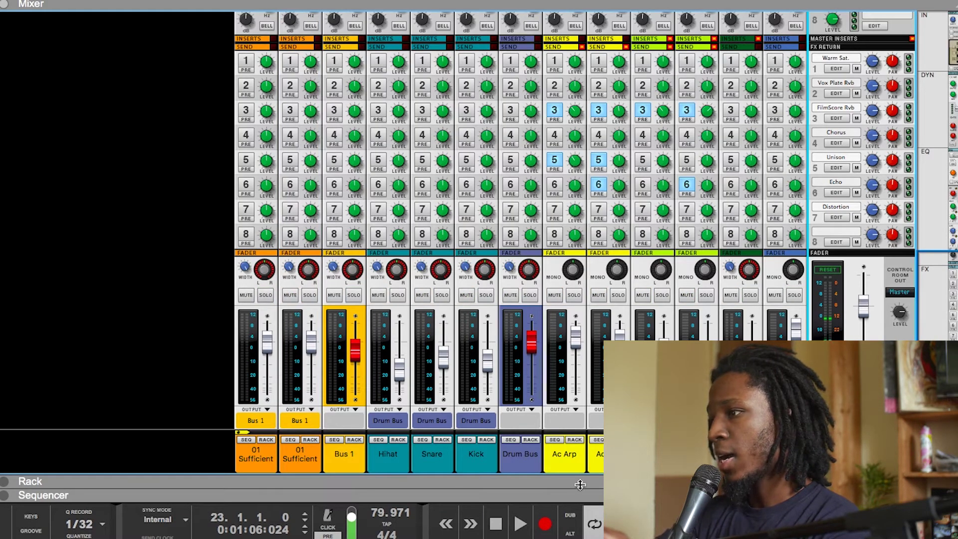
key(F7)
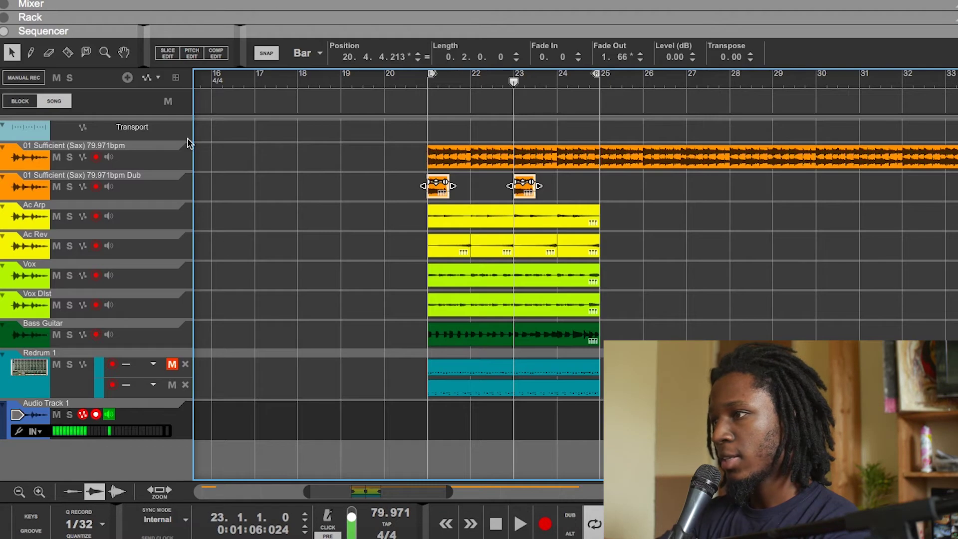
Solo both sax tracks, Ac Arp and Audio Track 1, and play the loop from bar 21
click(69, 216)
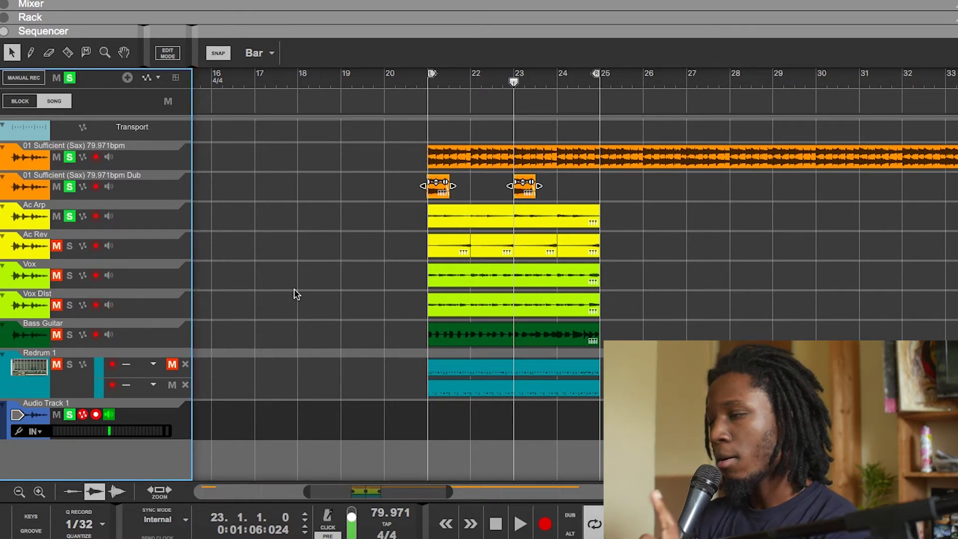
click(428, 83)
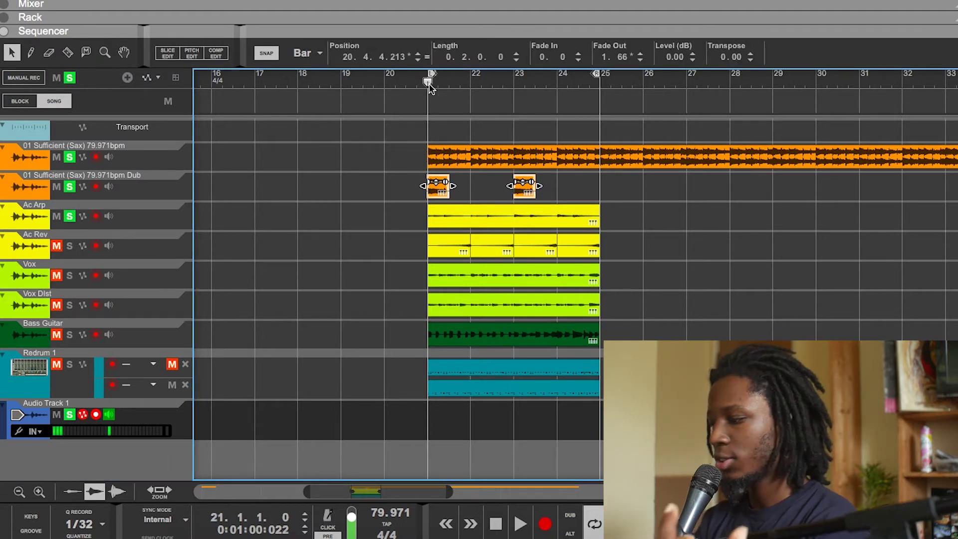
key(space)
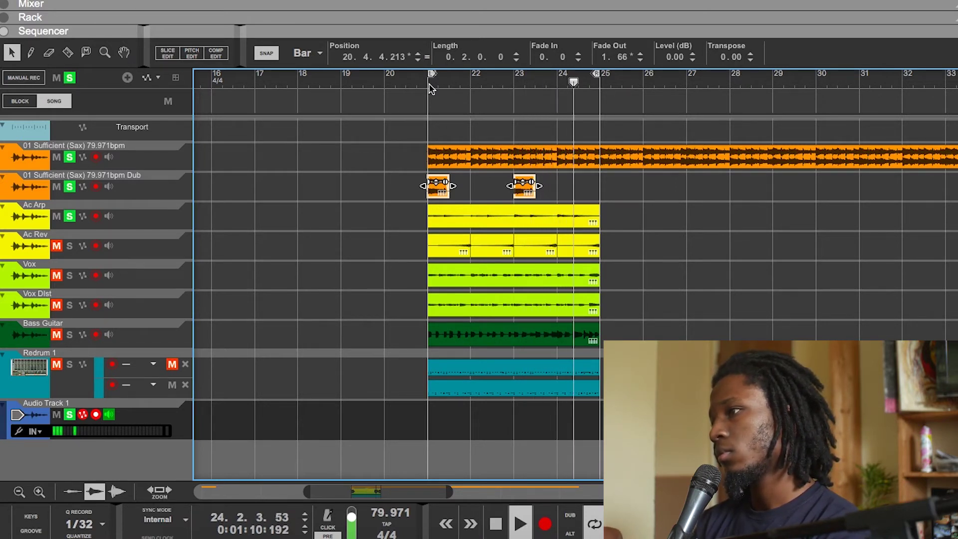
key(space)
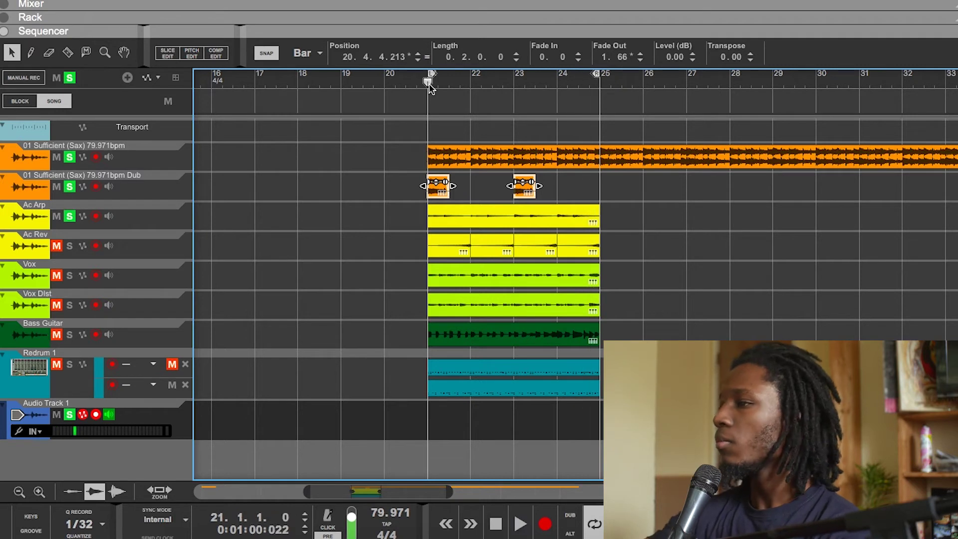
Add the Ac Rev track to the soloed tracks and play the loop from bar 21
click(69, 245)
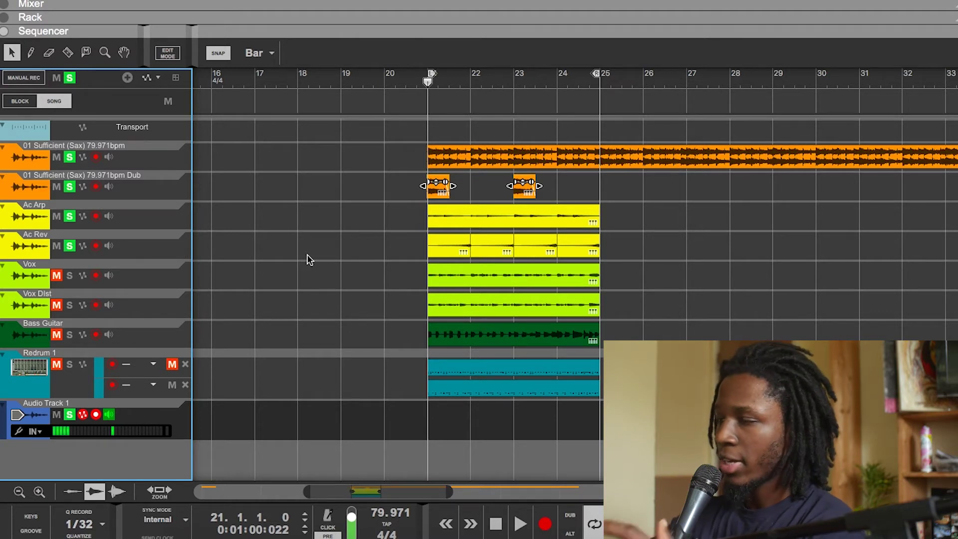
key(space)
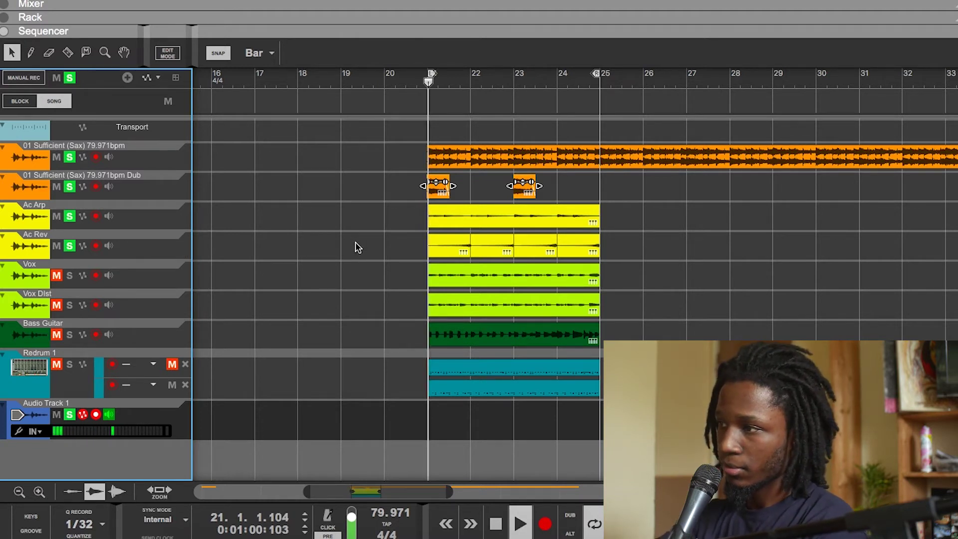
double_click(437, 9)
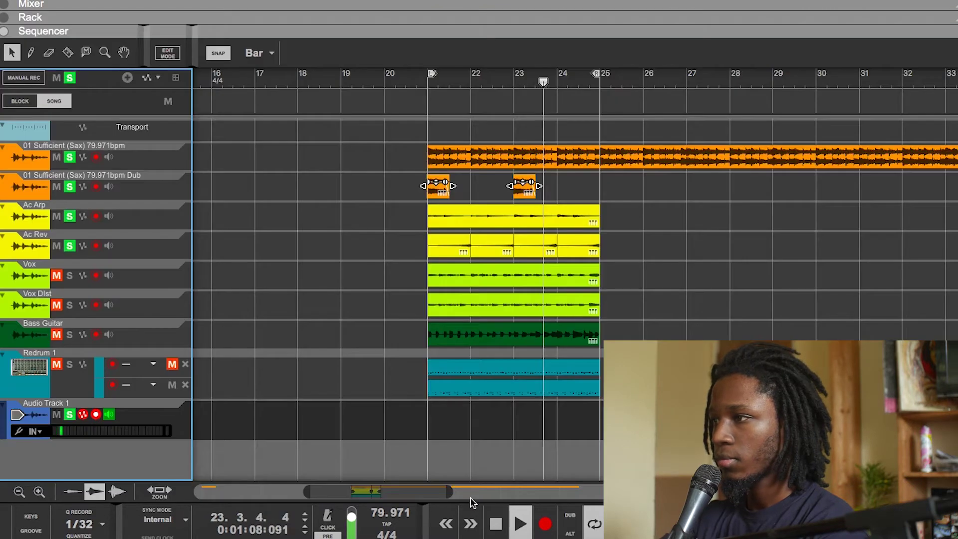
double_click(472, 496)
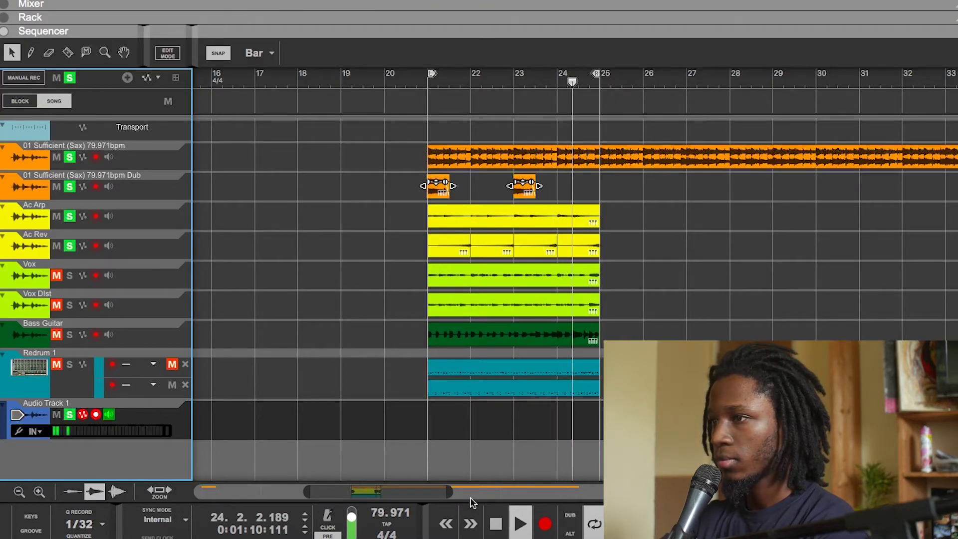
key(space)
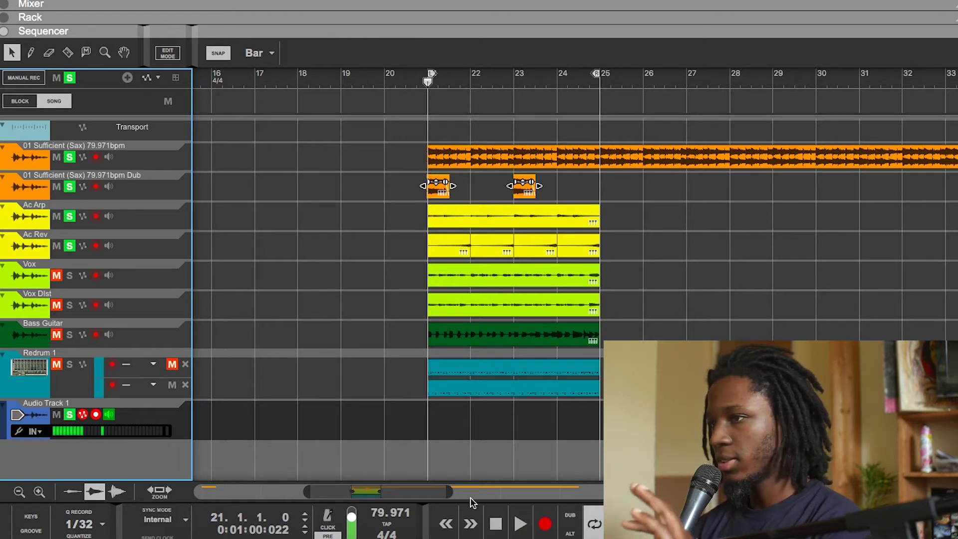
Add the Vox track to the soloed tracks and play the loop from bar 21
click(71, 276)
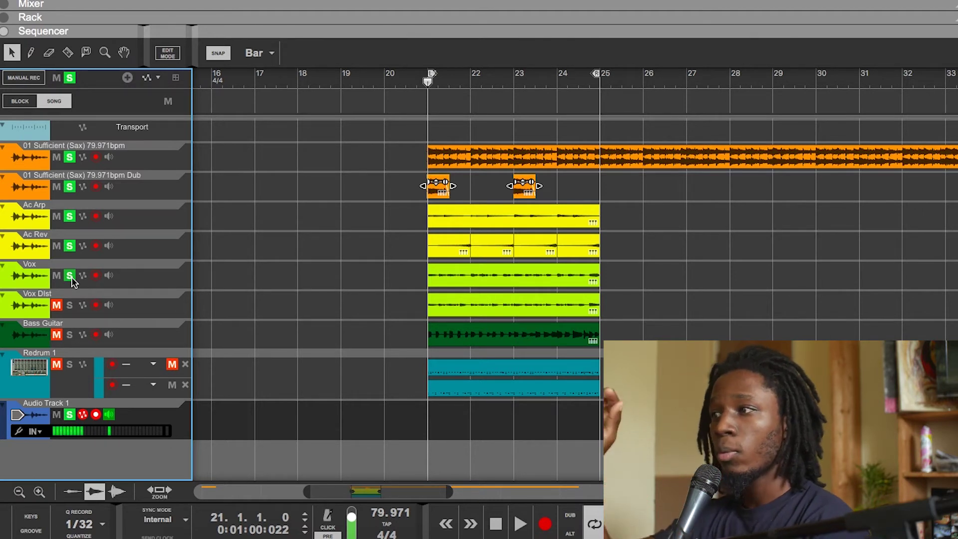
key(space)
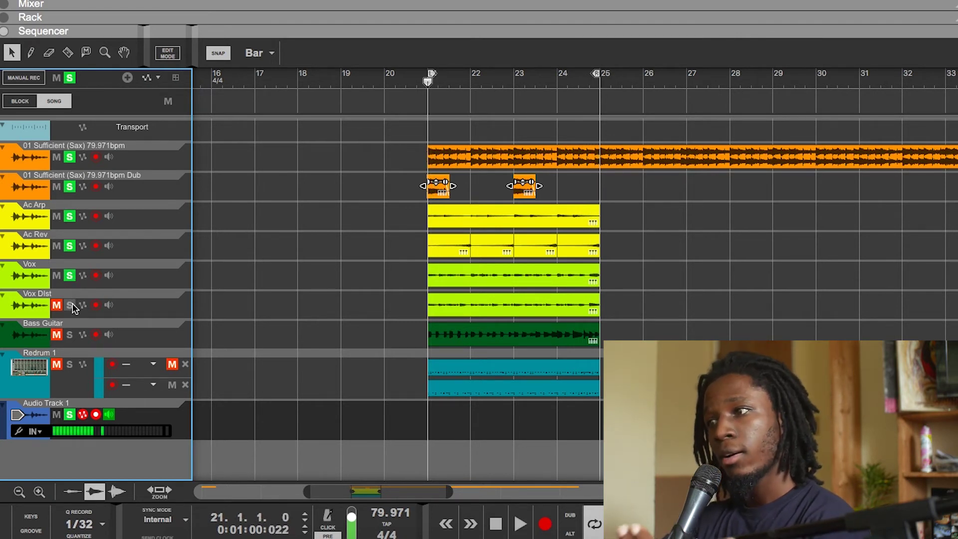
Examine the Neptune, SSLComp Mono and Scream 4 effects above the Bass Guitar device in the rack, and return to the mixer
click(156, 17)
scroll(259, 215, up, 5)
scroll(259, 214, up, 15)
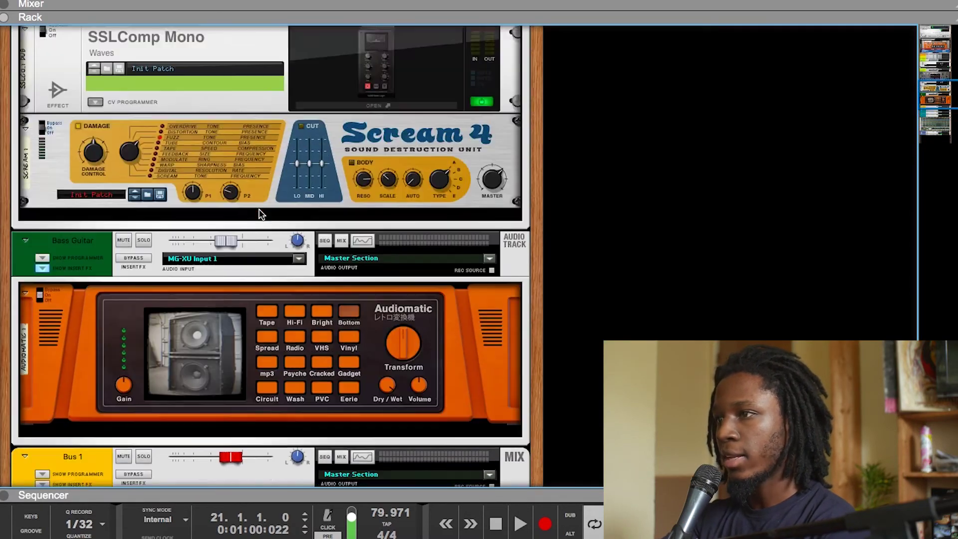
scroll(259, 210, up, 3)
scroll(259, 210, down, 6)
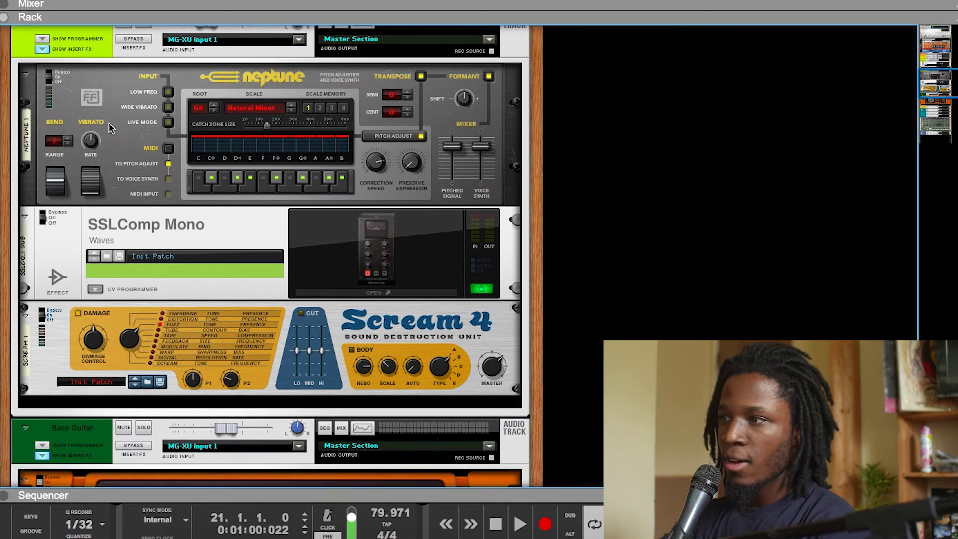
click(343, 319)
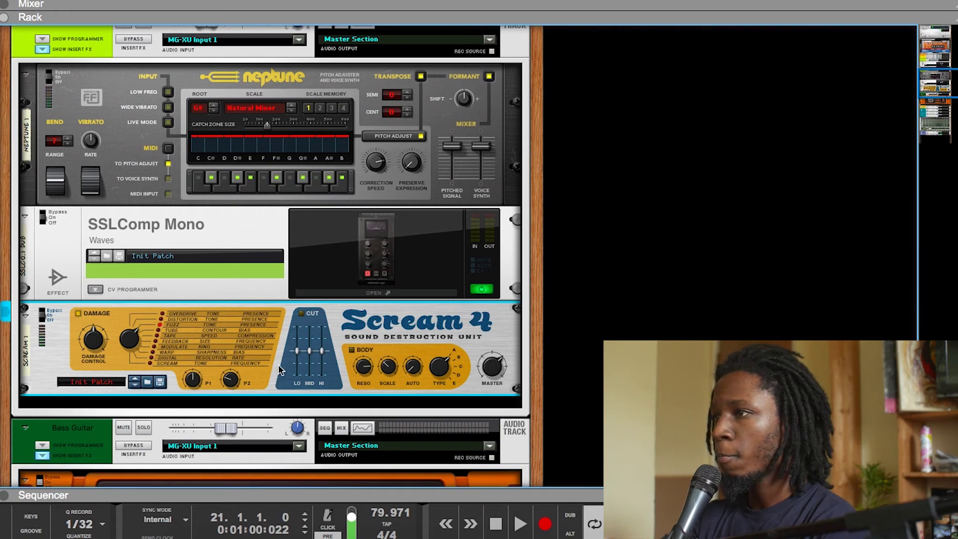
click(354, 7)
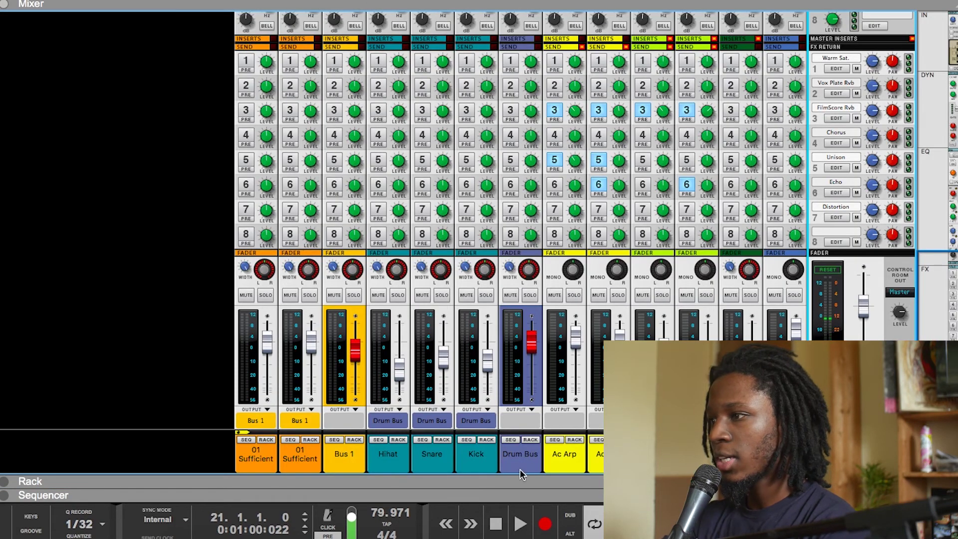
Clear the solos in the sequencer, solo only the Vox DIst track and Audio Track 1, and play the loop from bar 21
click(489, 496)
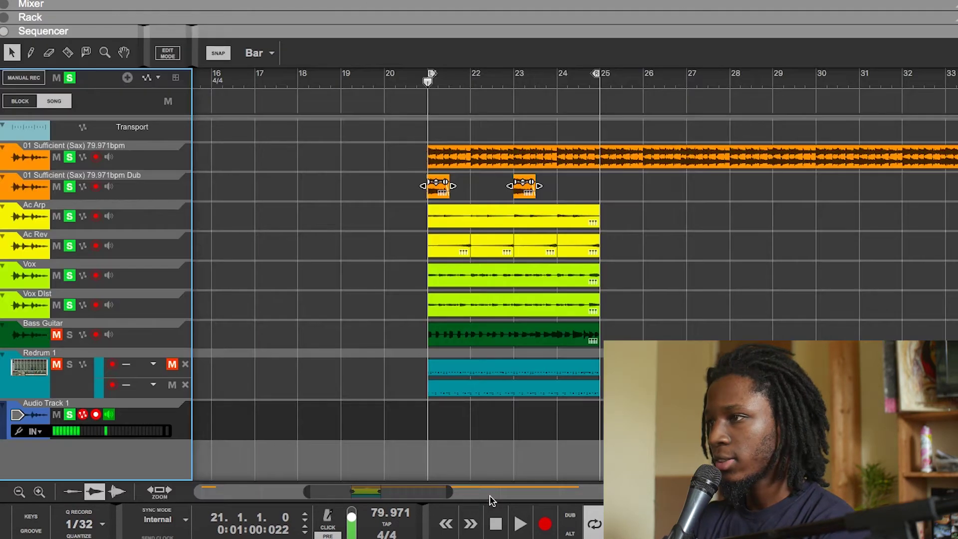
click(70, 78)
click(69, 305)
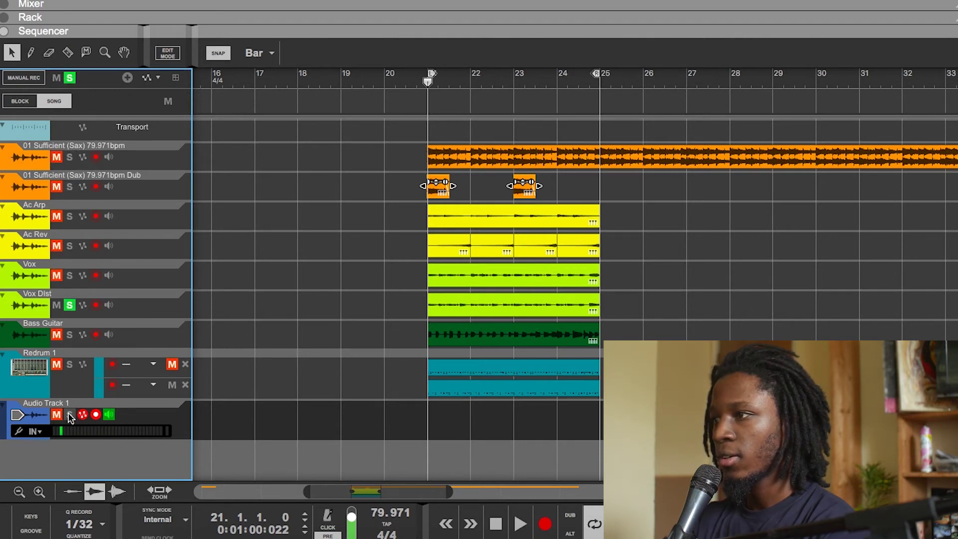
click(70, 415)
key(space)
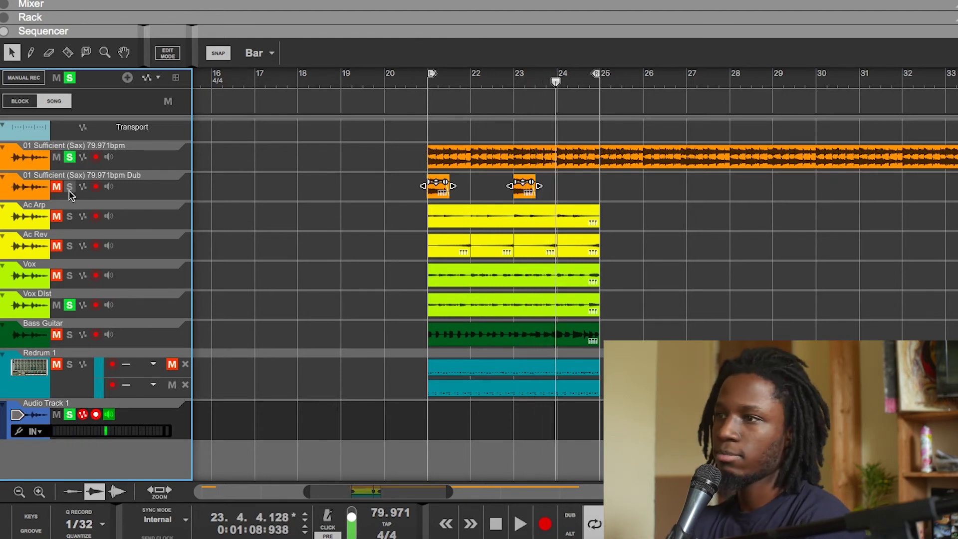
Solo both sax tracks, Ac Arp, Ac Rev and Vox together with Vox DIst, play the loop and stop it
click(70, 246)
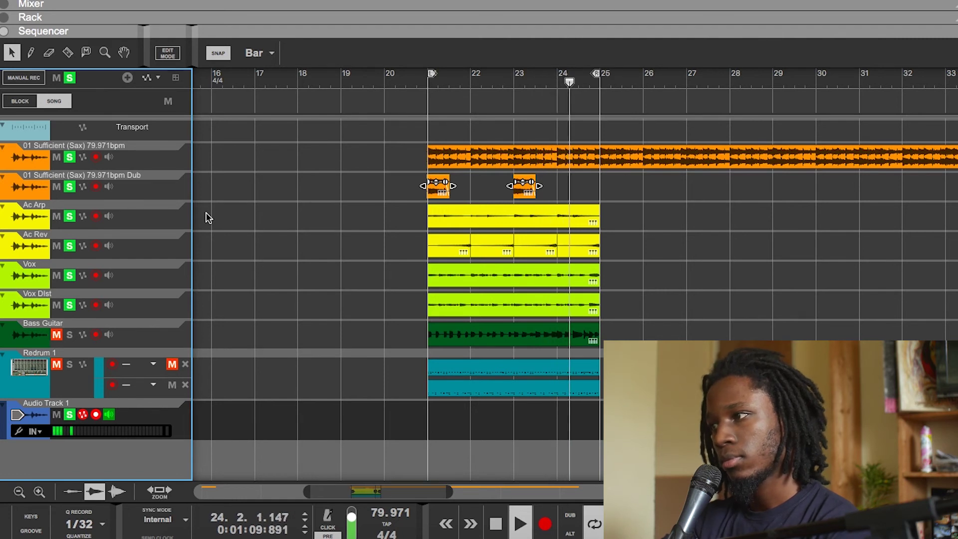
key(space)
key(KP_7)
Add the Bass Guitar track to the soloed tracks and play the loop from bar 21
click(430, 82)
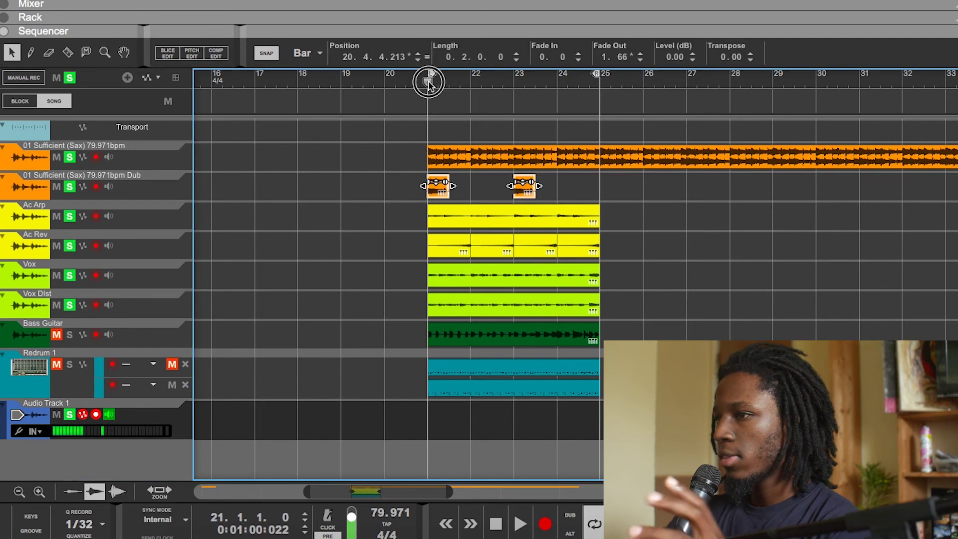
click(69, 335)
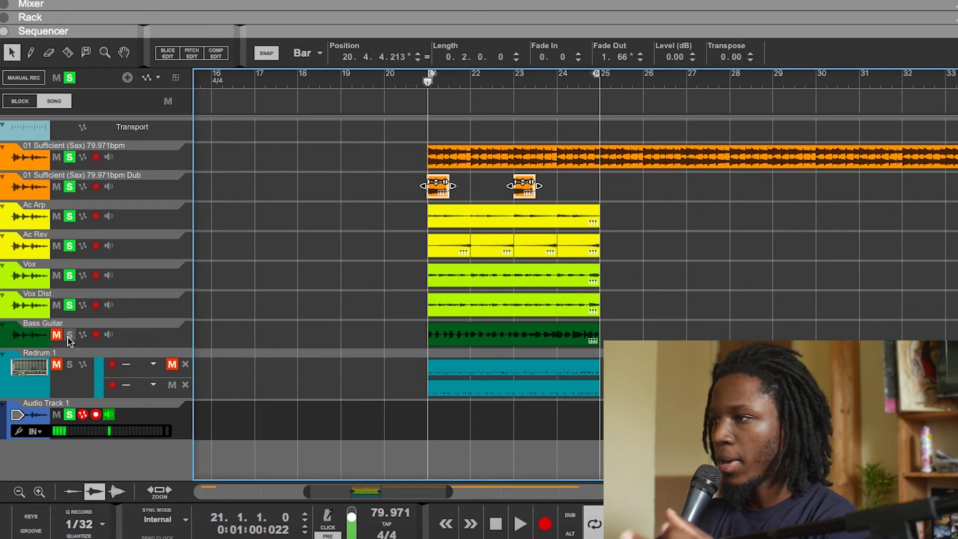
key(space)
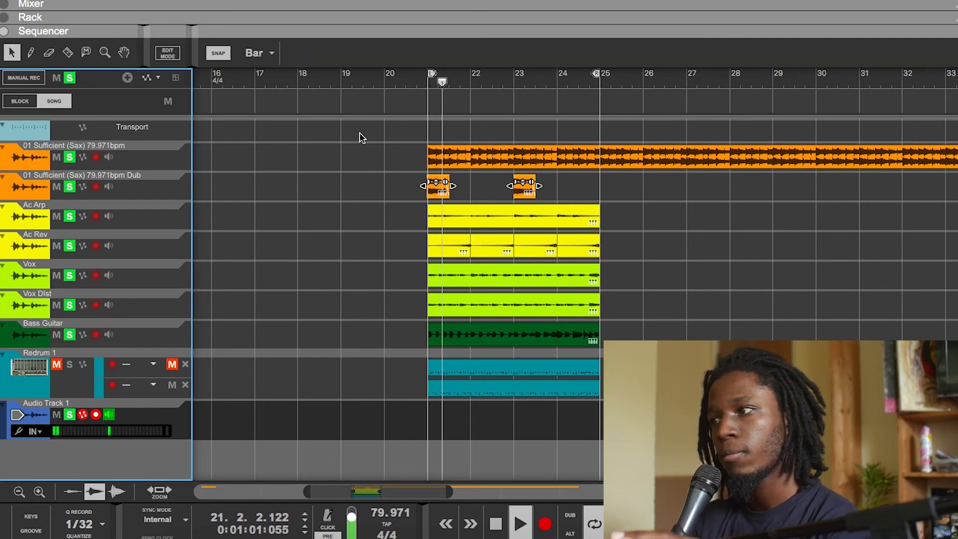